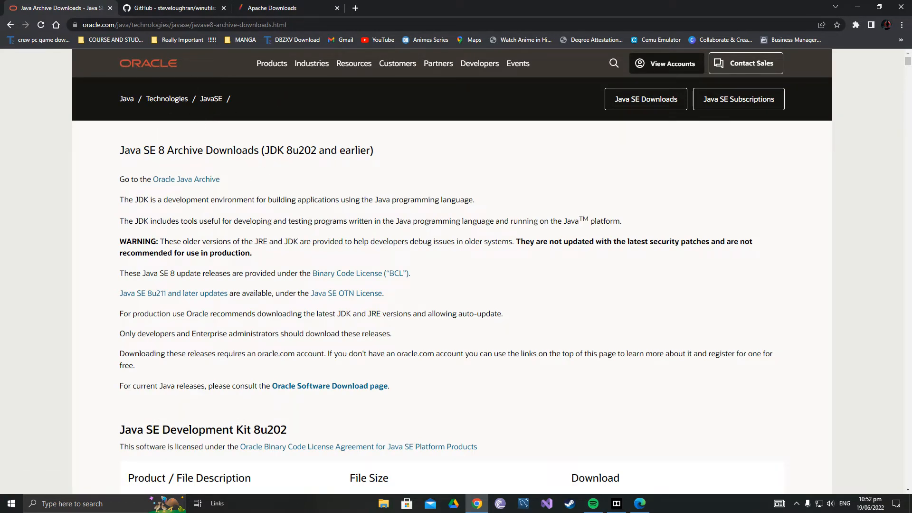
Step: Look through the Java SE Development Kit 8u202 downloads on the Oracle page down to the Windows packages
scroll(341, 251, down, 5)
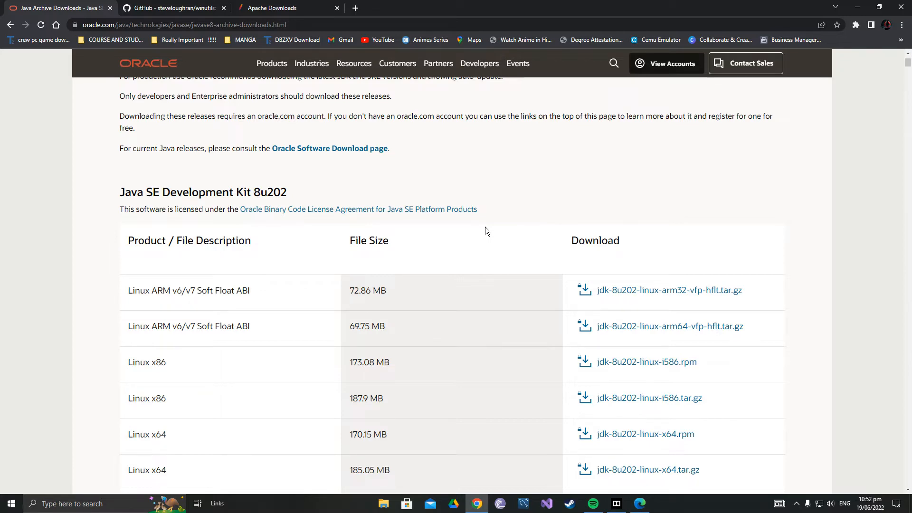
scroll(485, 226, down, 7)
scroll(373, 227, up, 4)
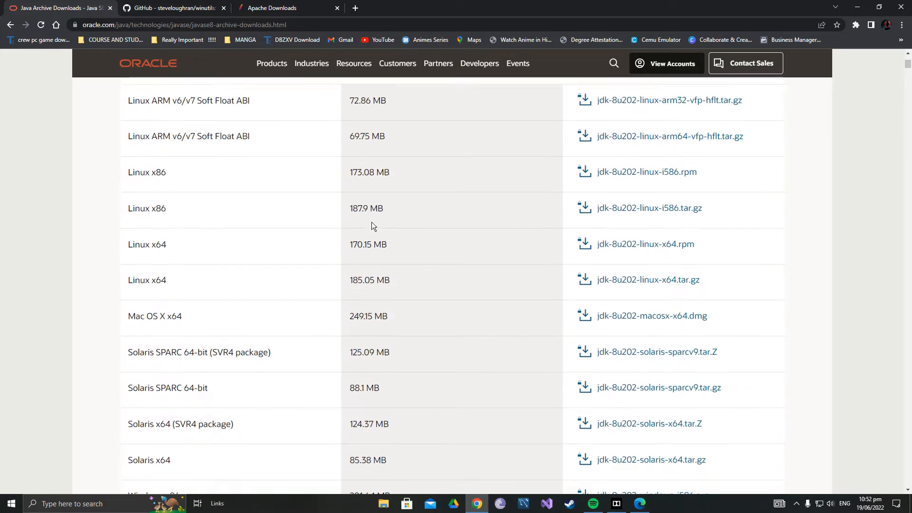
scroll(372, 228, down, 4)
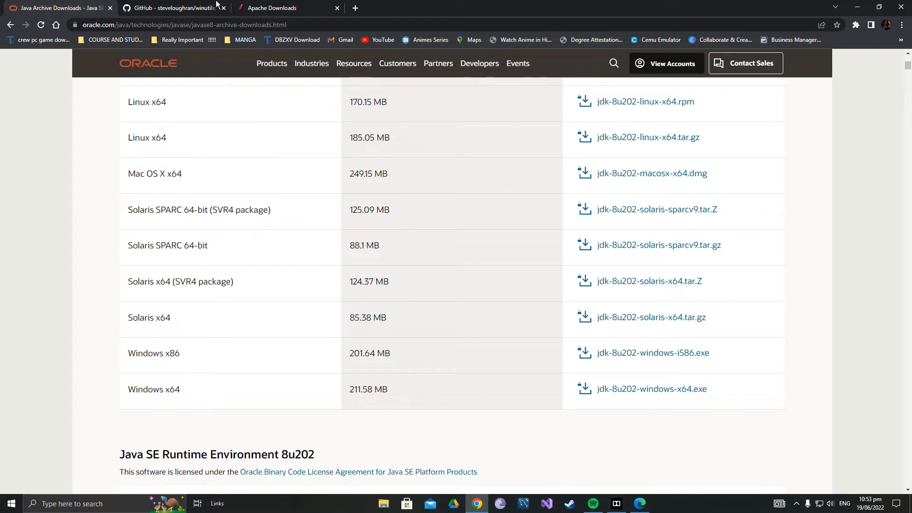
Step: Open the winutils.exe file page from the hadoop-3.0.0/bin folder of the winutils repository on GitHub
click(176, 9)
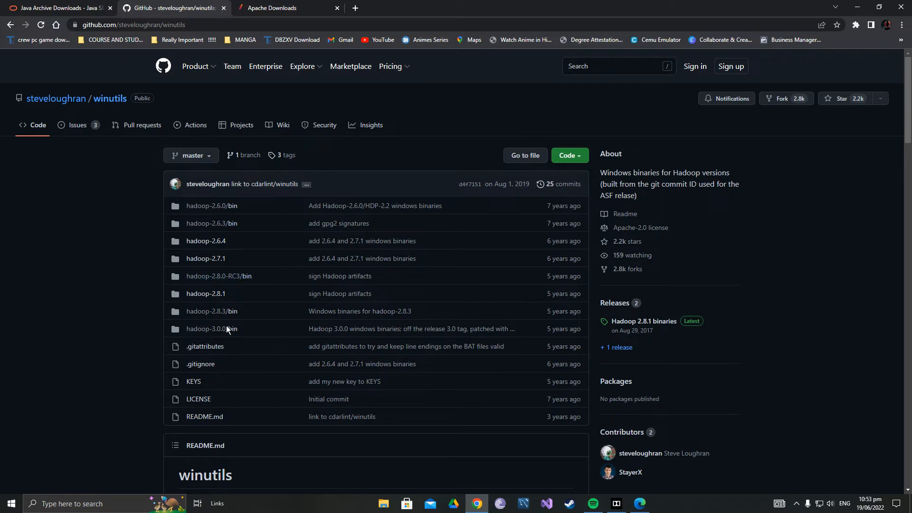
click(210, 327)
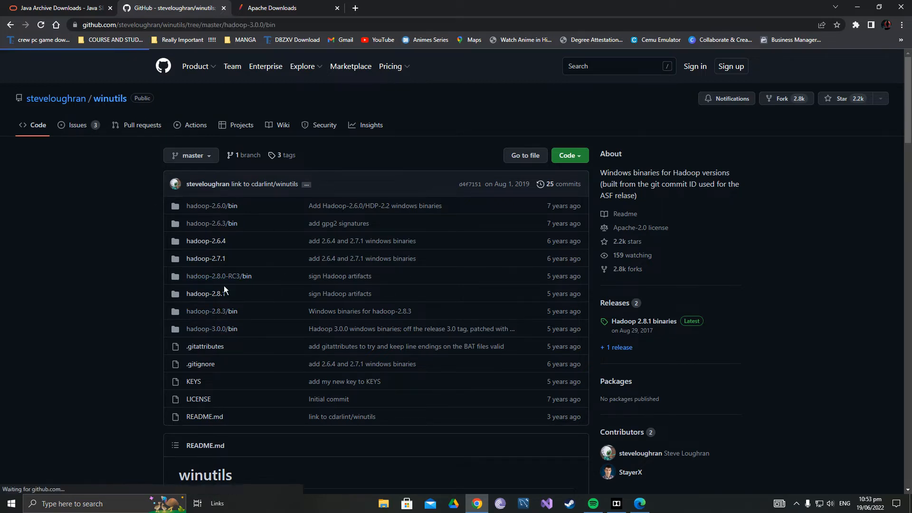
scroll(169, 384, down, 3)
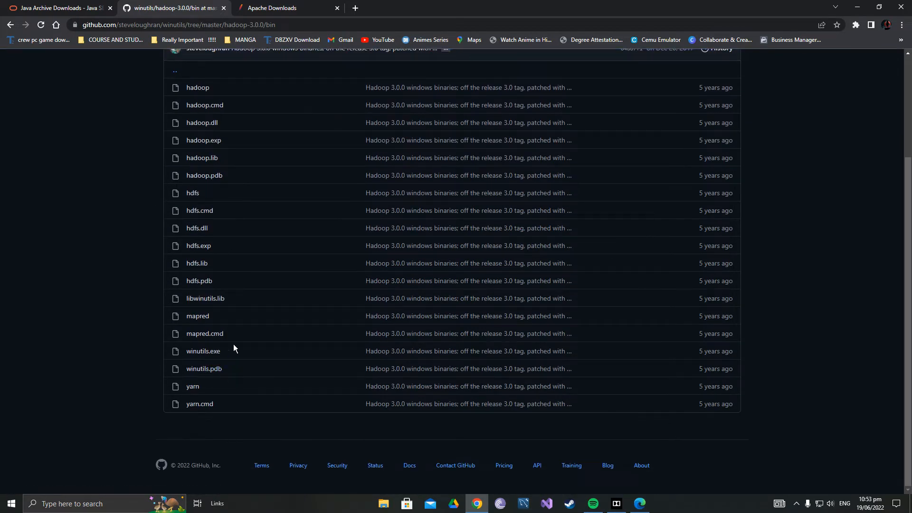
click(208, 356)
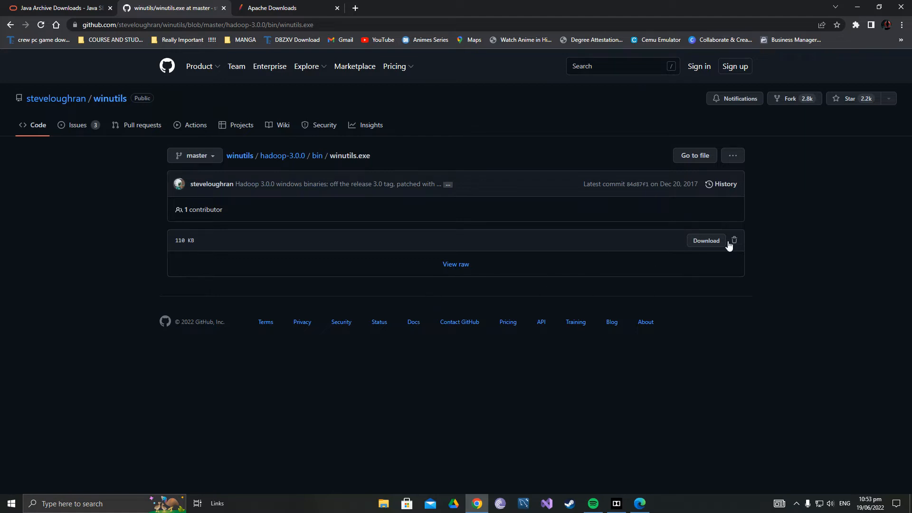
Step: Select Spark release 3.1.3 (Feb 18 2022) on the Apache Spark download page and open the spark-3.1.3-bin-hadoop3.2.tgz download link
click(274, 6)
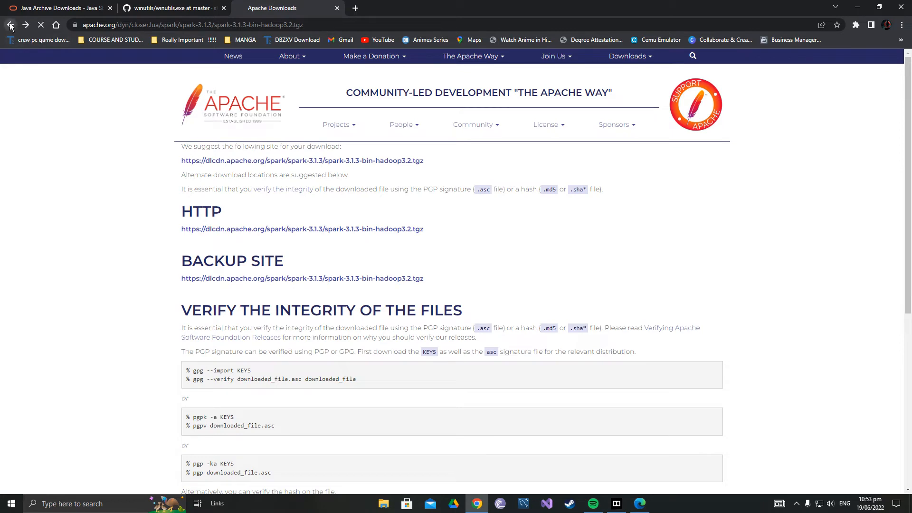
click(10, 25)
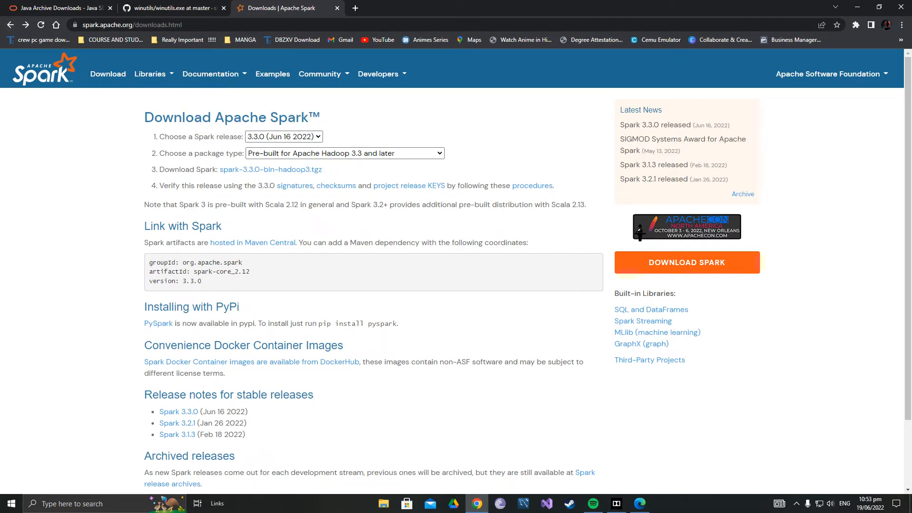
click(279, 140)
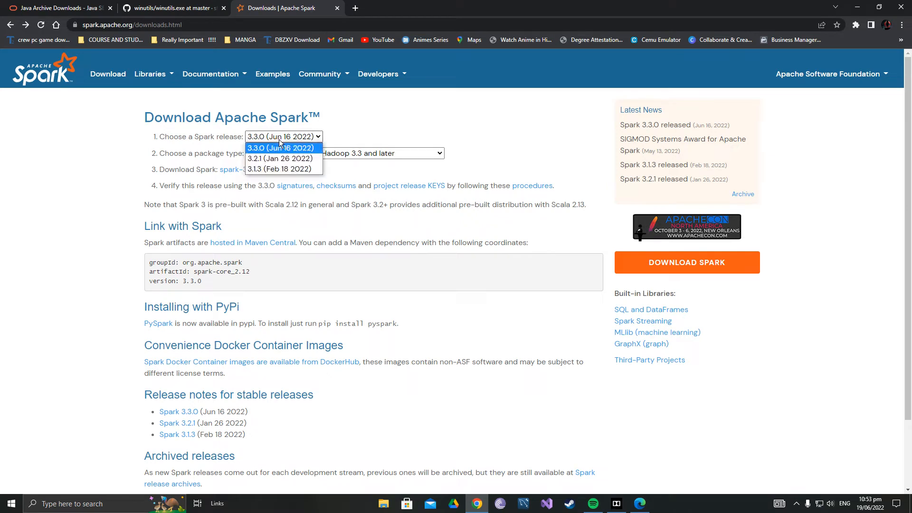
click(280, 144)
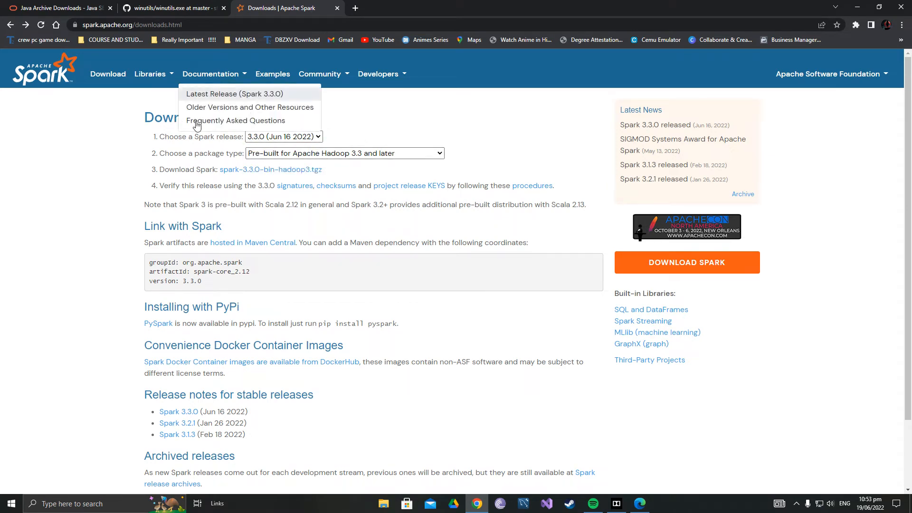
click(290, 138)
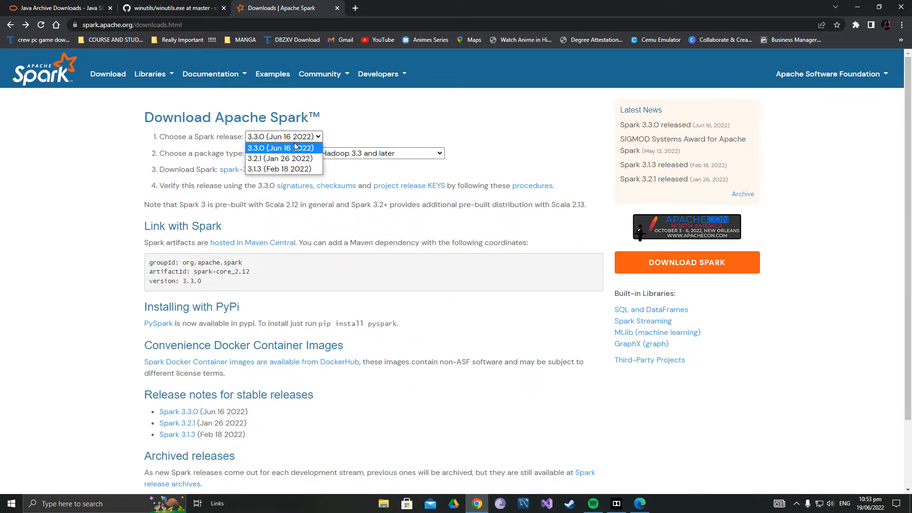
click(296, 167)
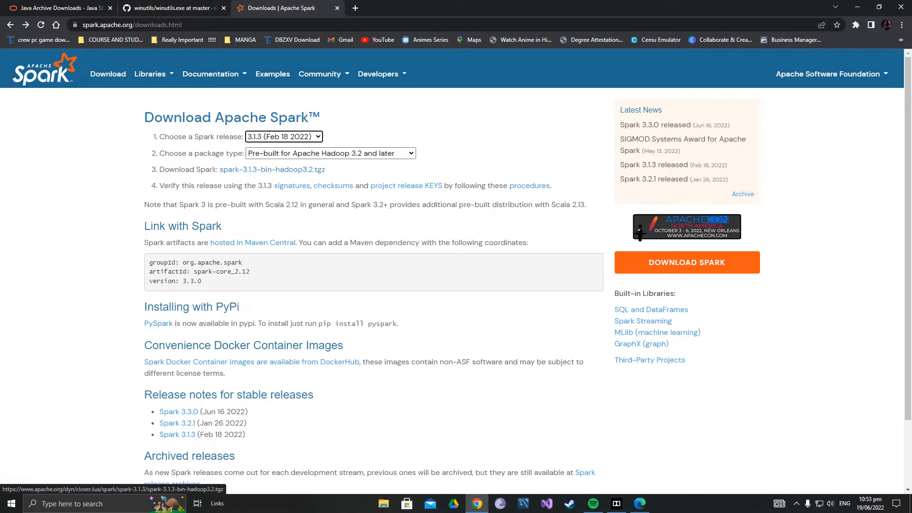
click(237, 171)
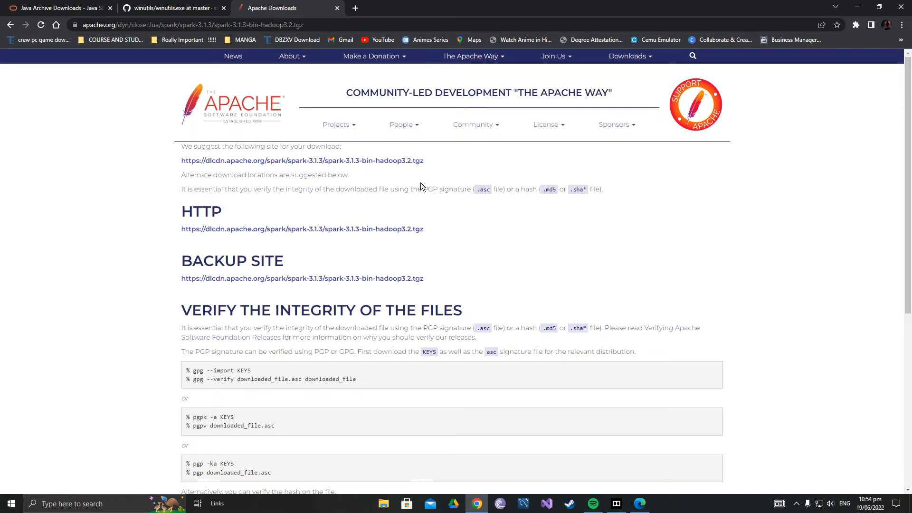
Step: Switch to File Explorer and examine the contents of the spark folder on Local Disk (C:)
click(383, 503)
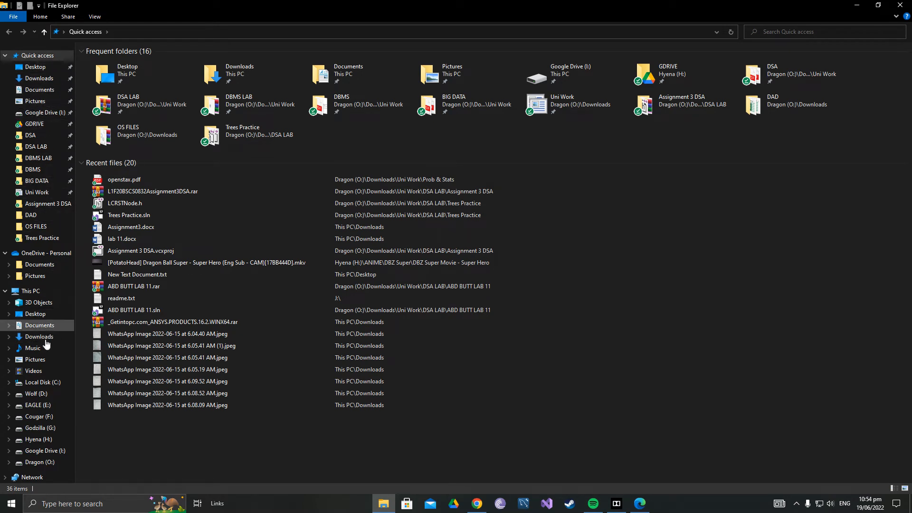
click(40, 382)
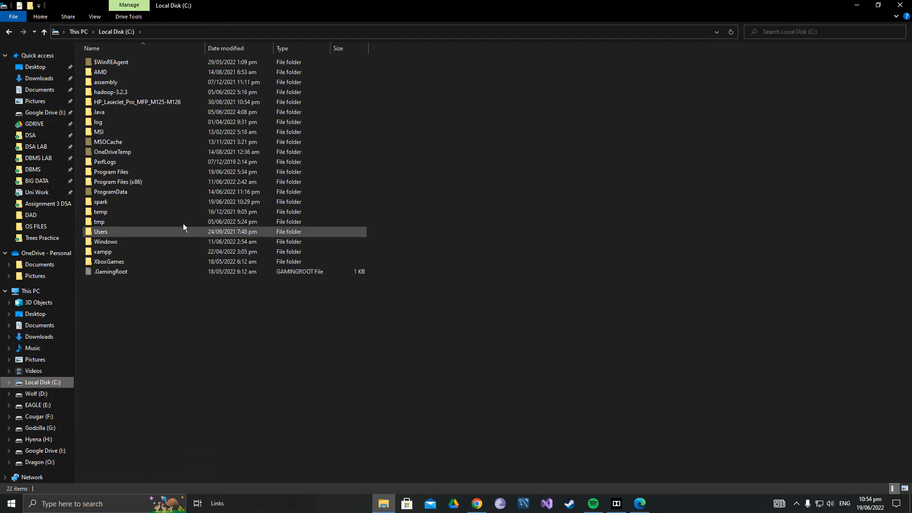
double_click(114, 205)
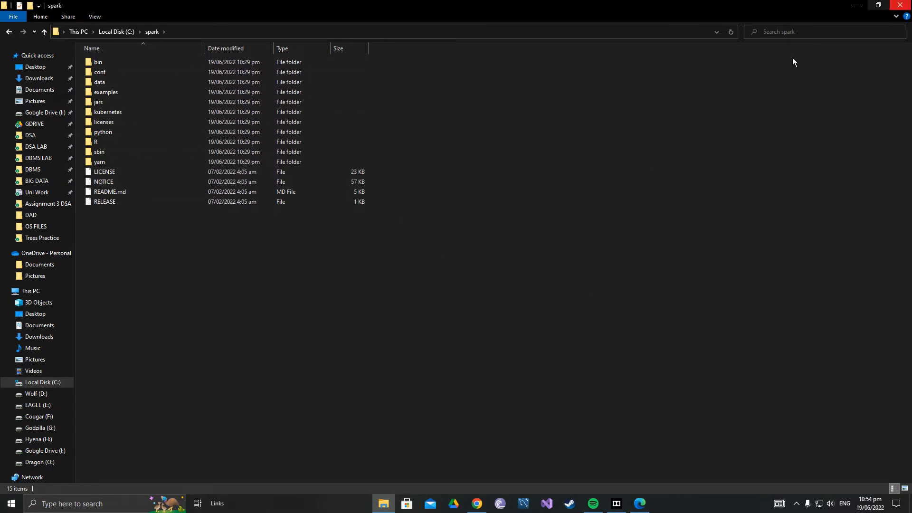
click(8, 32)
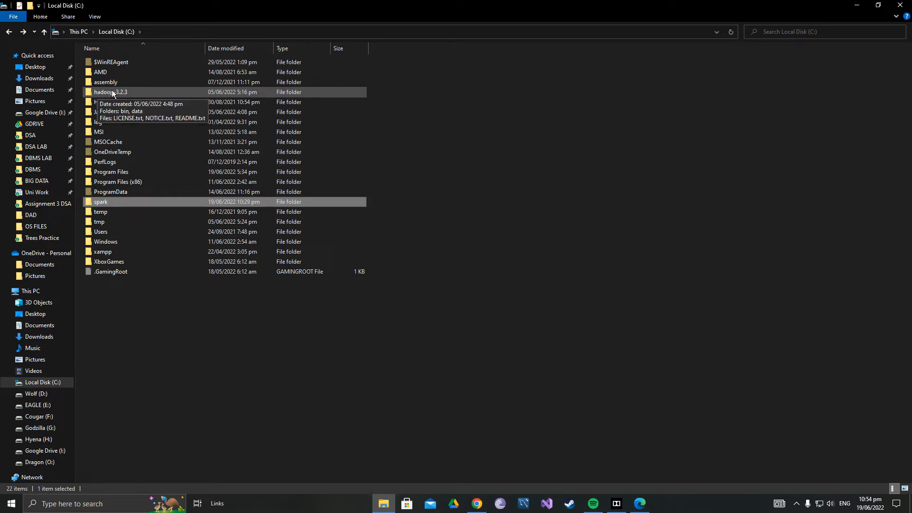
Step: Check the bin folder inside C:\hadoop-3.2.3 for winutils.exe, and return to Local Disk (C:)
double_click(181, 91)
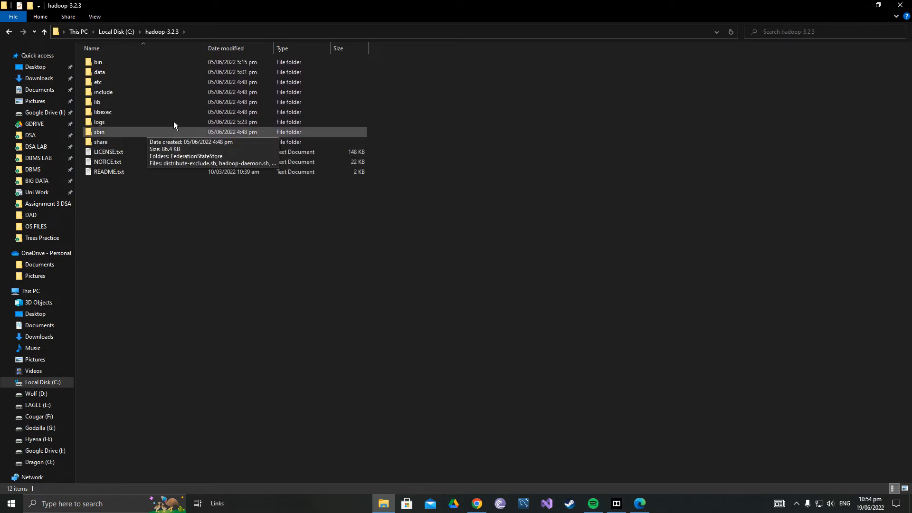
click(147, 66)
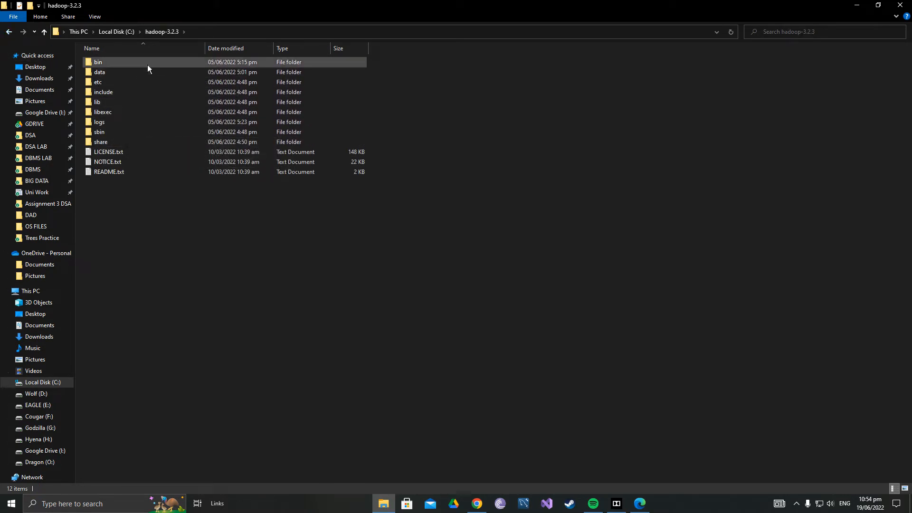
double_click(148, 66)
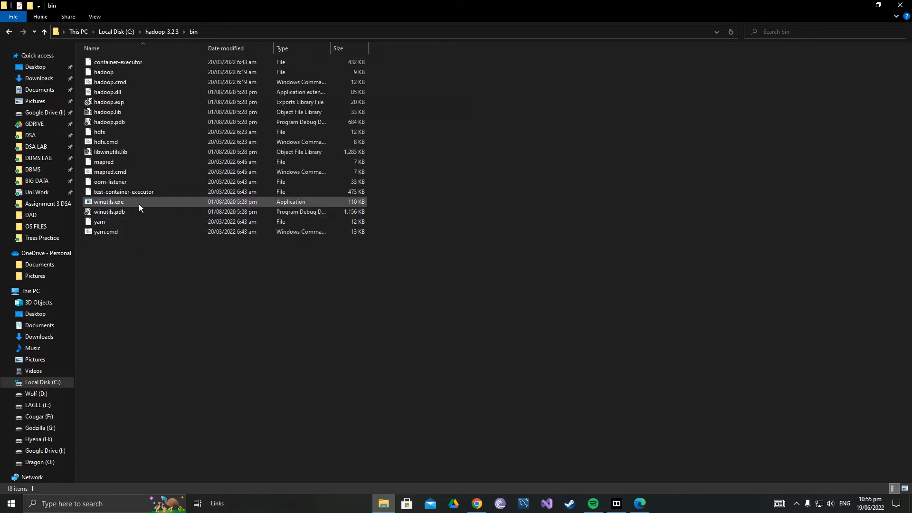
click(7, 33)
click(7, 33)
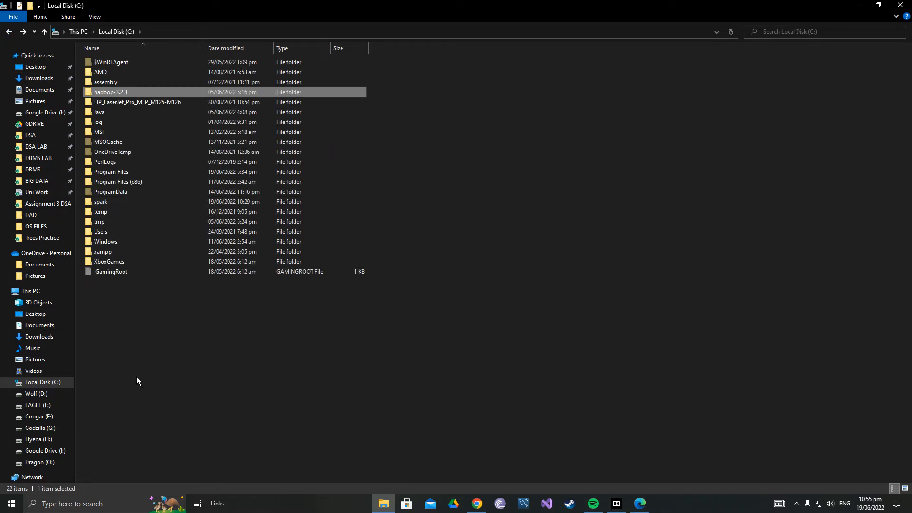
Step: Find the system environment variables settings through Windows search and open the Environment Variables dialog
click(112, 504)
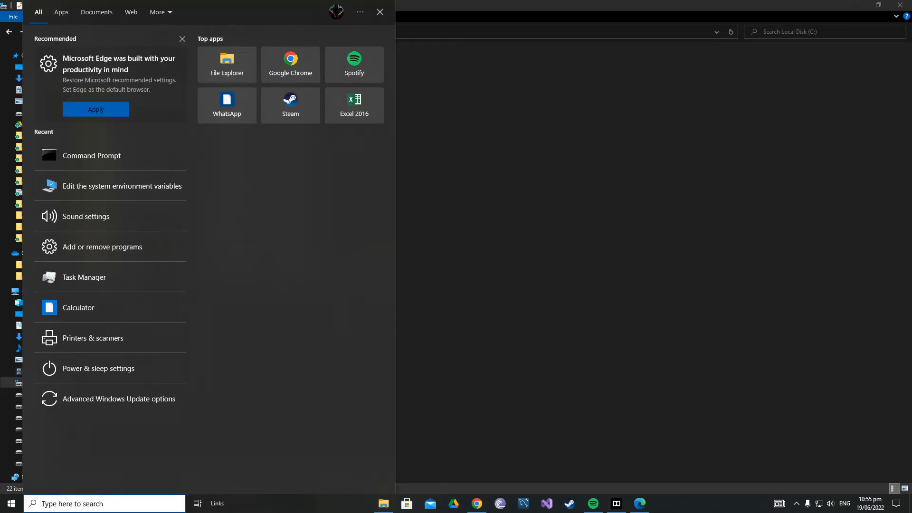
text(s)
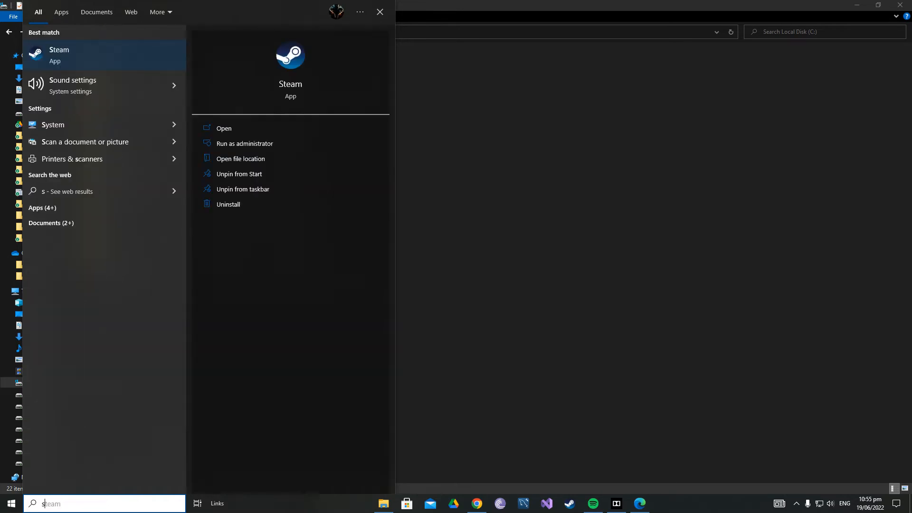
key(BackSpace)
text(envor)
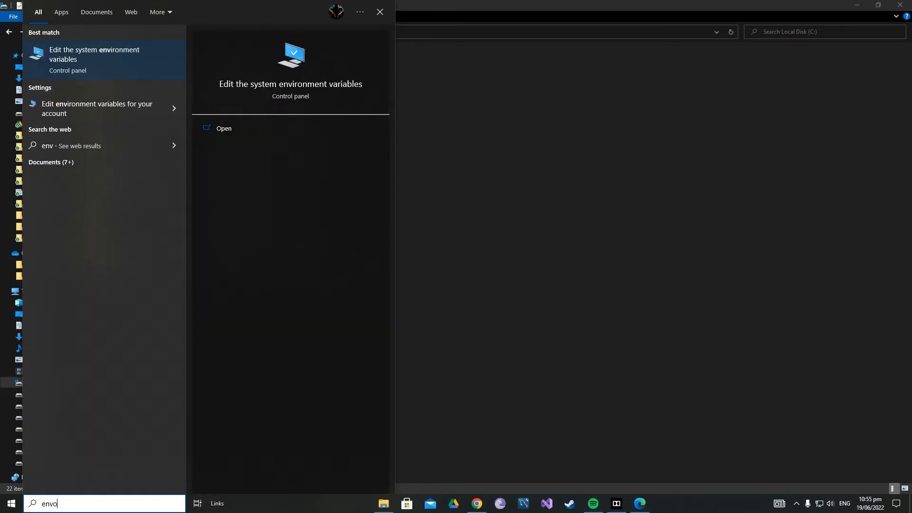
key(BackSpace)
key(BackSpace)
click(71, 67)
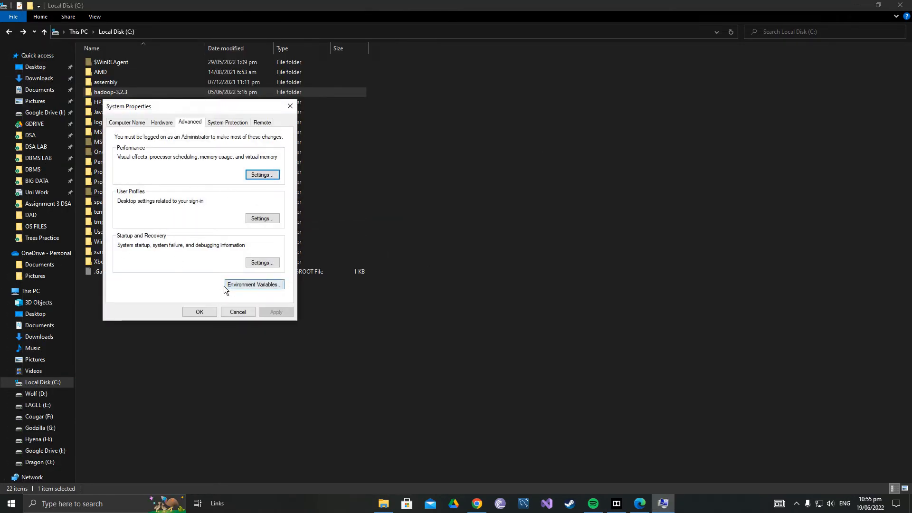
click(244, 285)
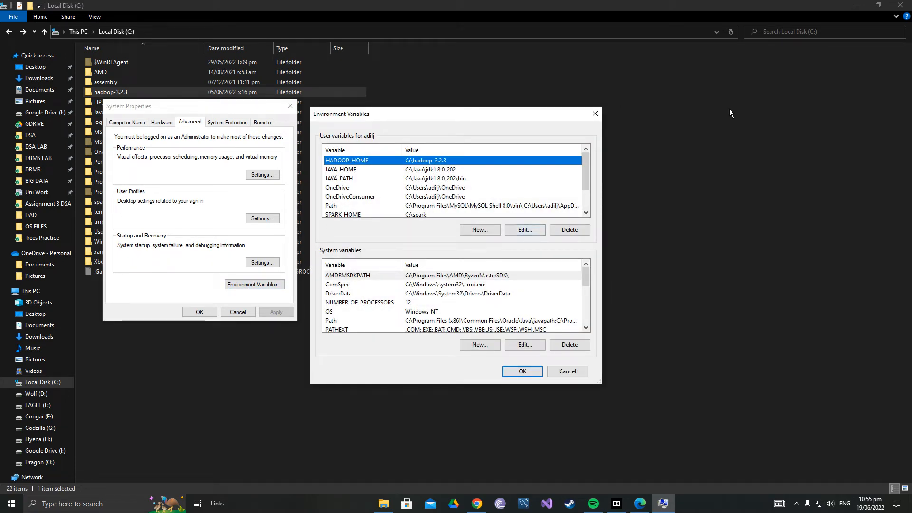
Step: Copy the path of the hadoop-3.2.3 folder on Local Disk (C:) from File Explorer
click(682, 130)
double_click(133, 91)
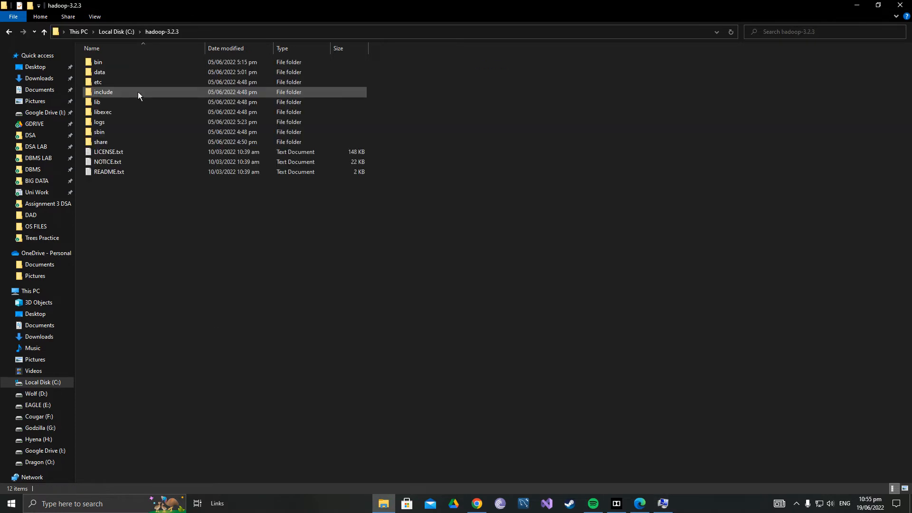
click(201, 30)
key(ctrl+c)
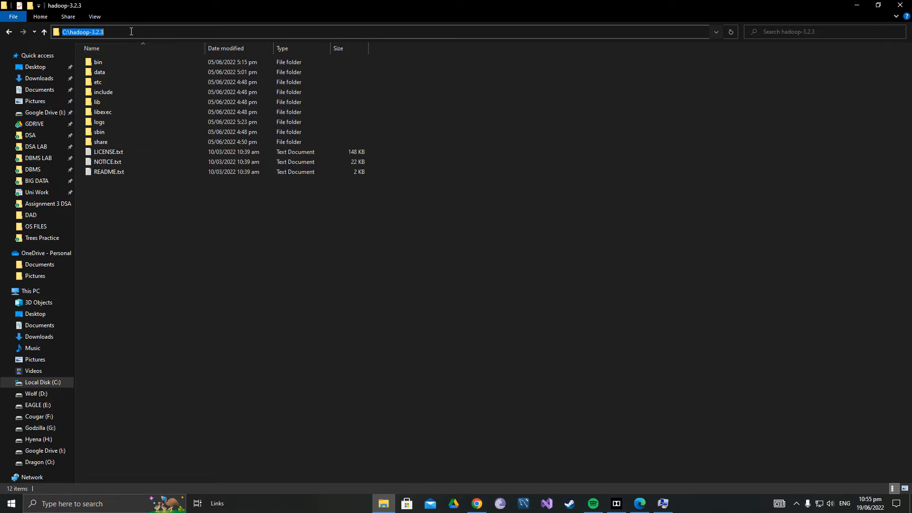
Step: Fill in a new user variable named HADOOP_HOME with the value C:\hadoop-3.2.3, and discard it
click(663, 503)
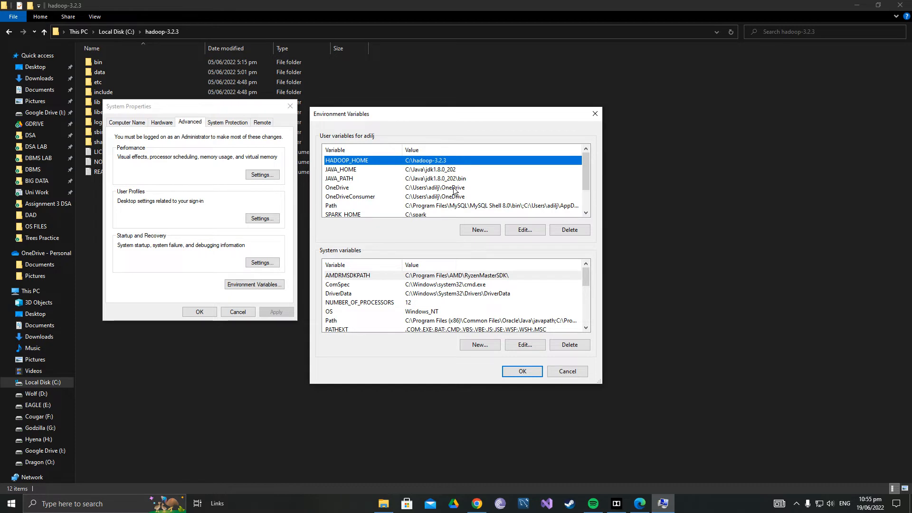
click(479, 230)
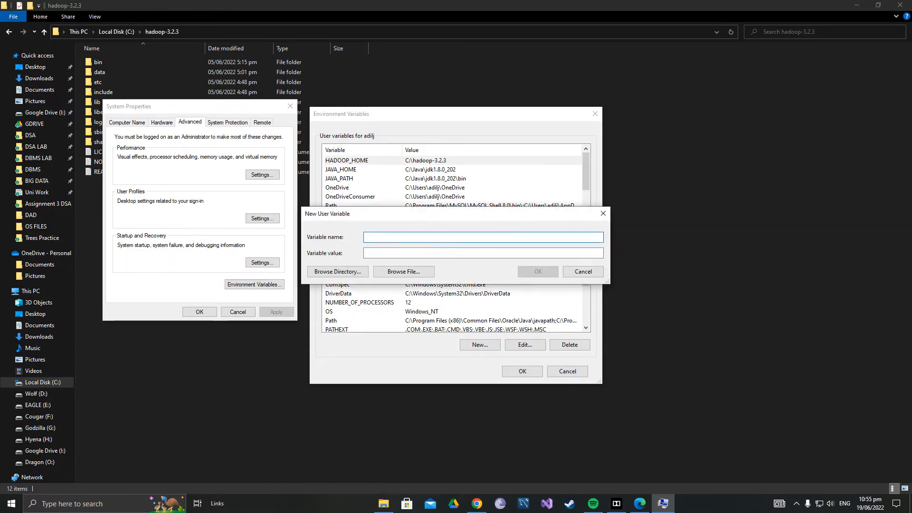
text(HADOOP_HOMNE)
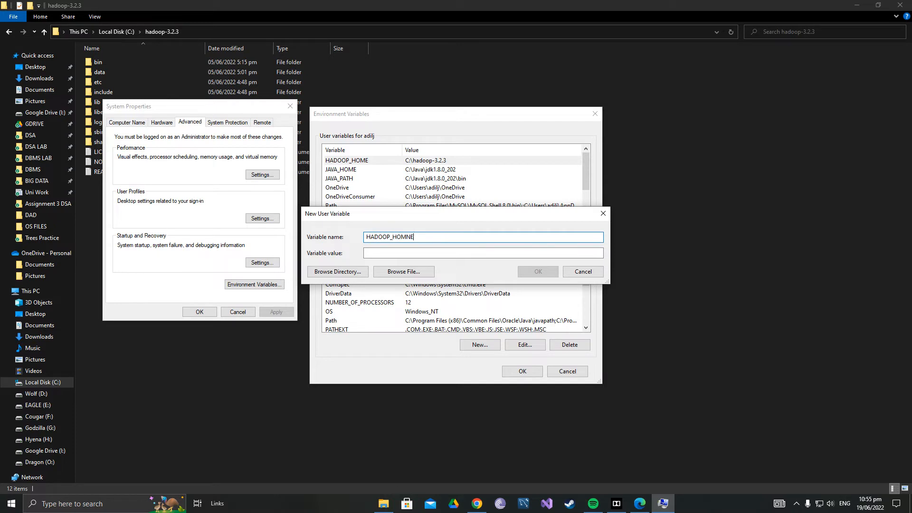
key(Tab)
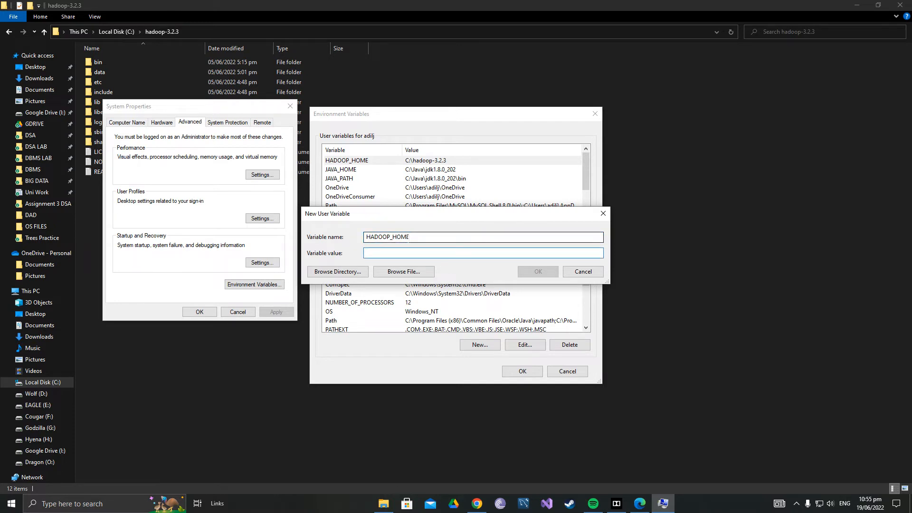
key(ctrl+v)
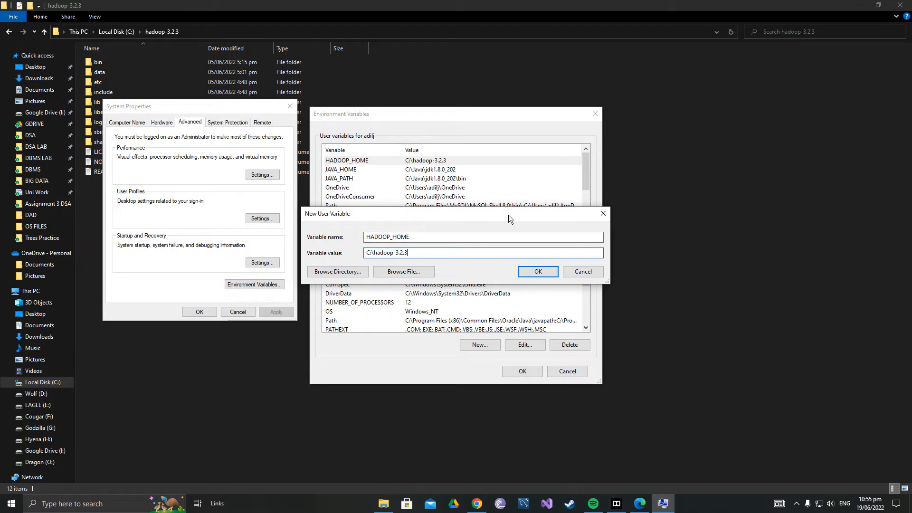
click(580, 268)
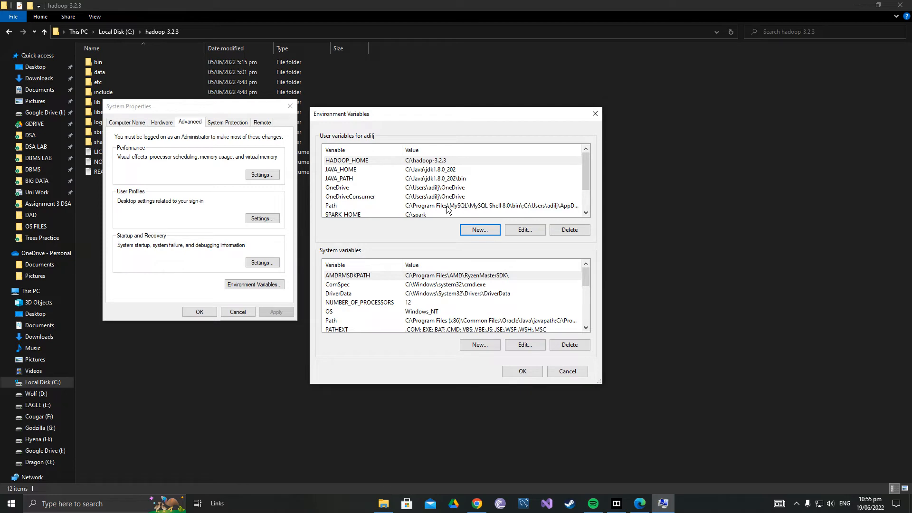
Step: Start a new user environment variable and enter SPARK_HOME as its name
scroll(423, 198, down, 1)
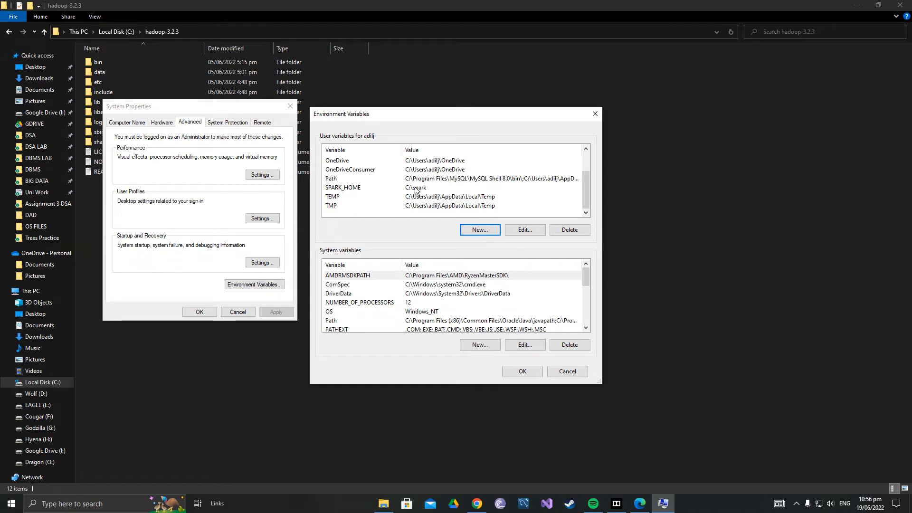
click(480, 230)
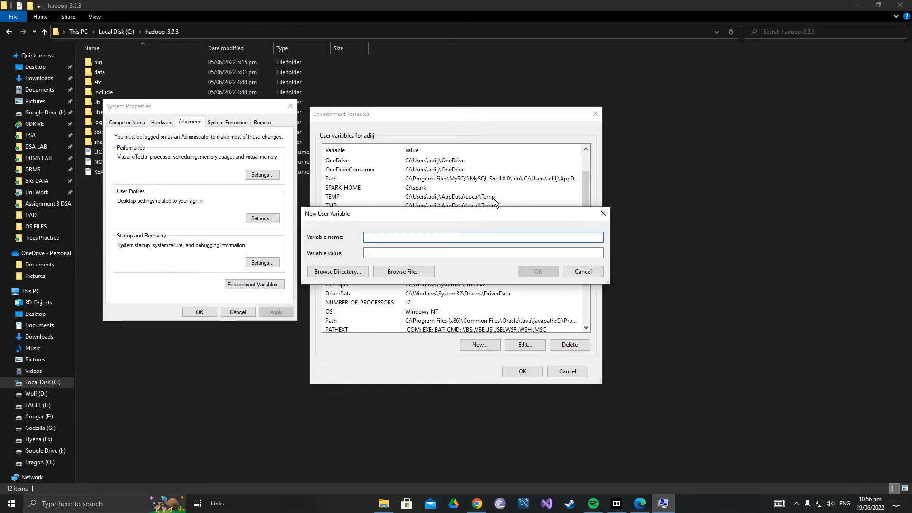
text(PSARK)
key(BackSpace)
key(BackSpace)
key(BackSpace)
key(BackSpace)
key(BackSpace)
text(SPARK_HOME)
Step: Copy the path of the spark folder on Local Disk (C:) from File Explorer
click(547, 87)
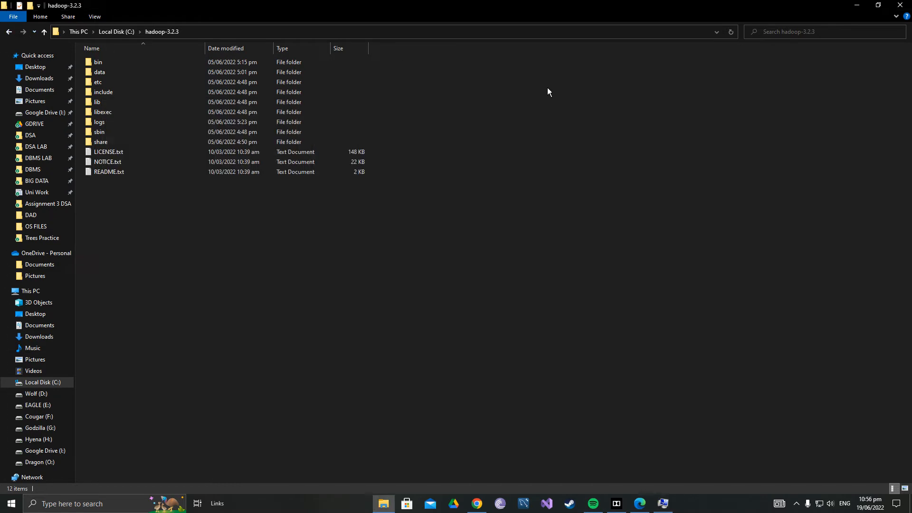
click(9, 31)
double_click(127, 204)
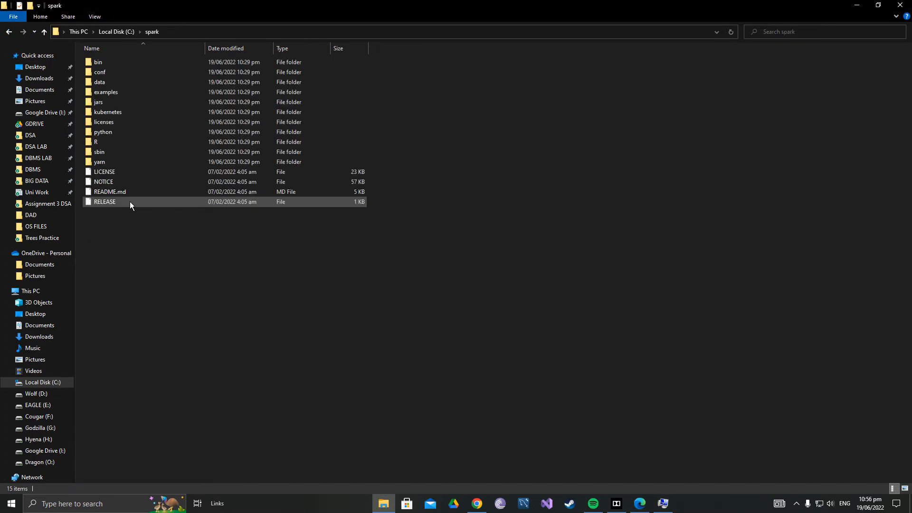
click(179, 28)
key(ctrl+c)
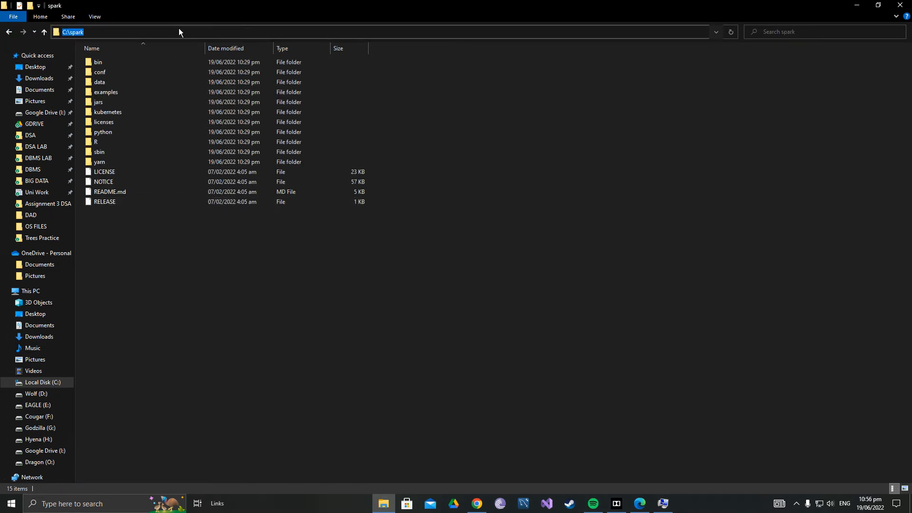
Step: Return to the new SPARK_HOME variable, fill in the value C:\spark, and close its dialog
click(637, 345)
click(663, 504)
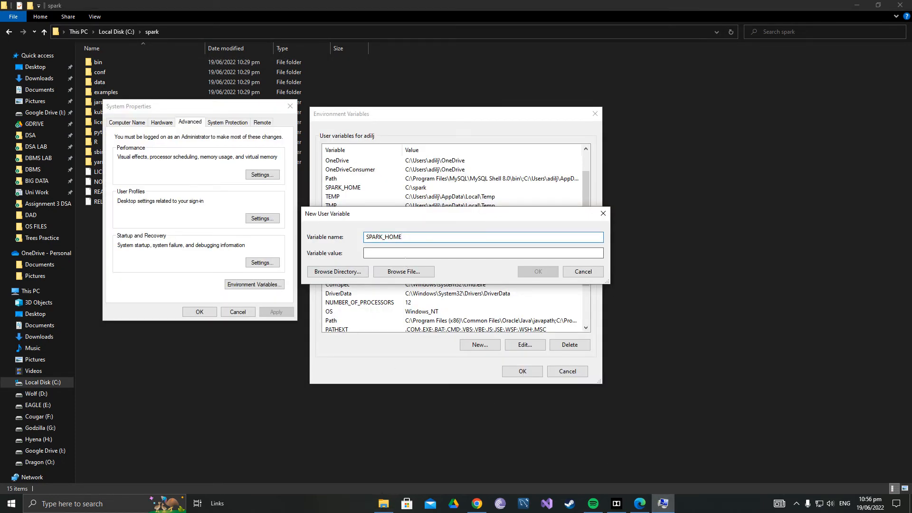
key(ctrl+v)
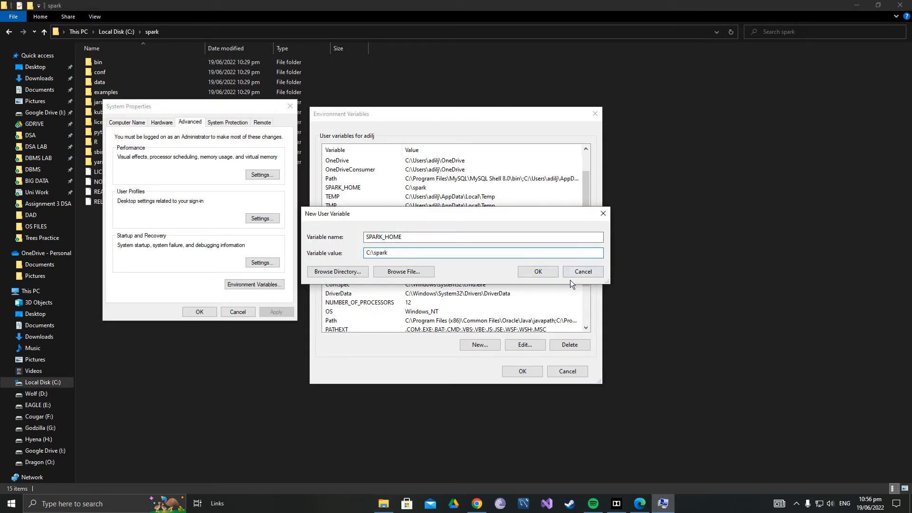
click(539, 271)
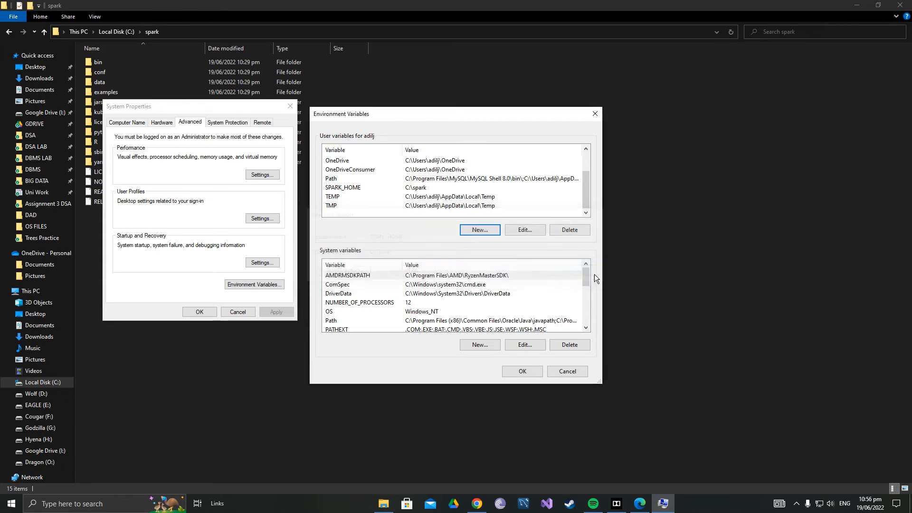
Step: Open the user Path variable for editing, check its %SPARK_HOME%\bin and %HADOOP_HOME%\bin entries, and accept the list
click(682, 207)
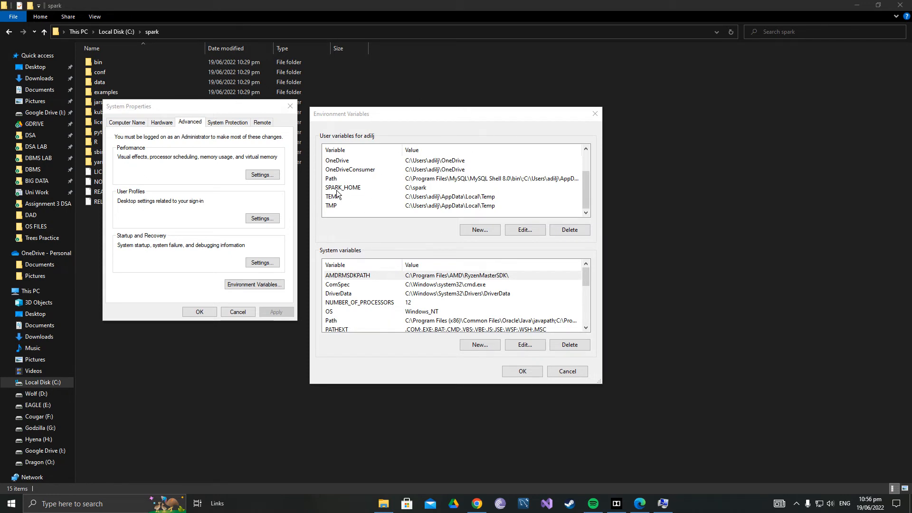
click(421, 180)
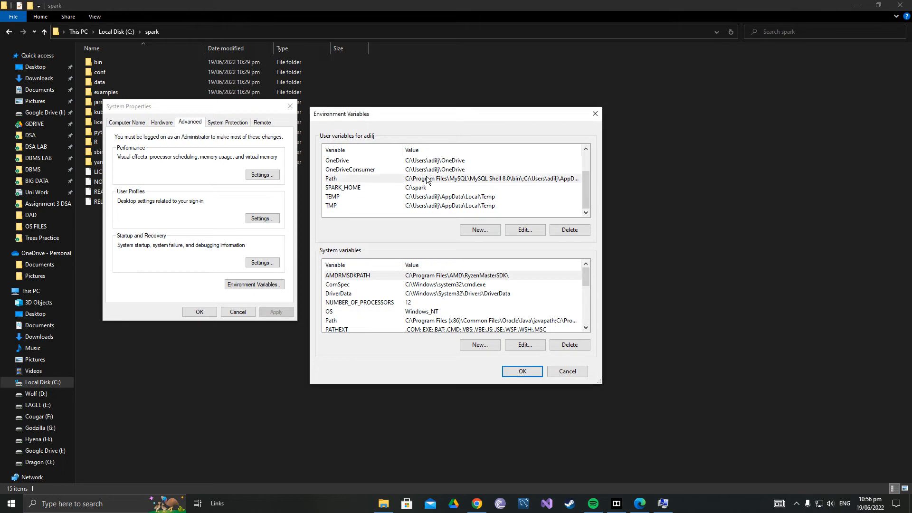
click(525, 231)
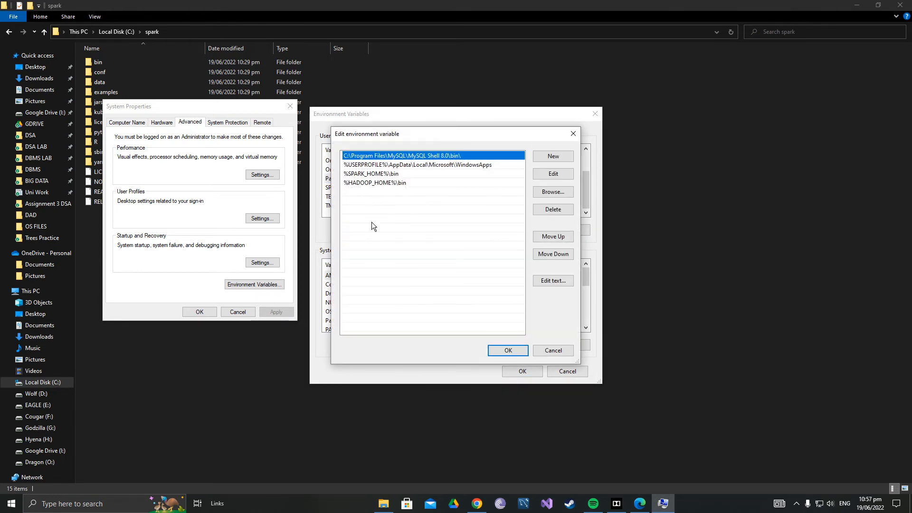
double_click(382, 173)
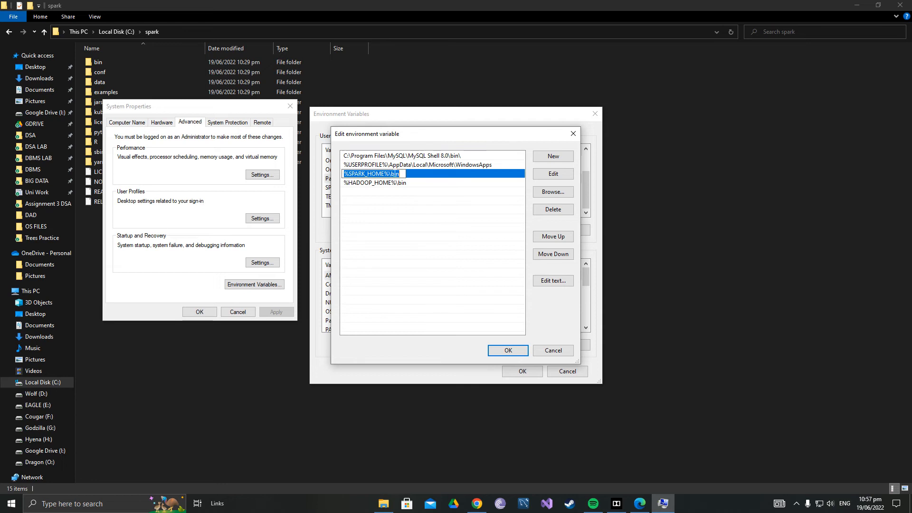
click(426, 190)
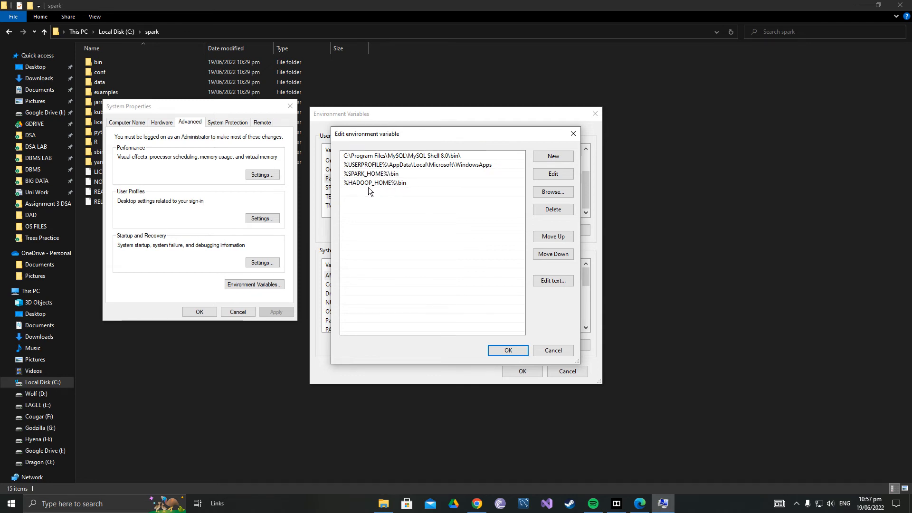
click(512, 352)
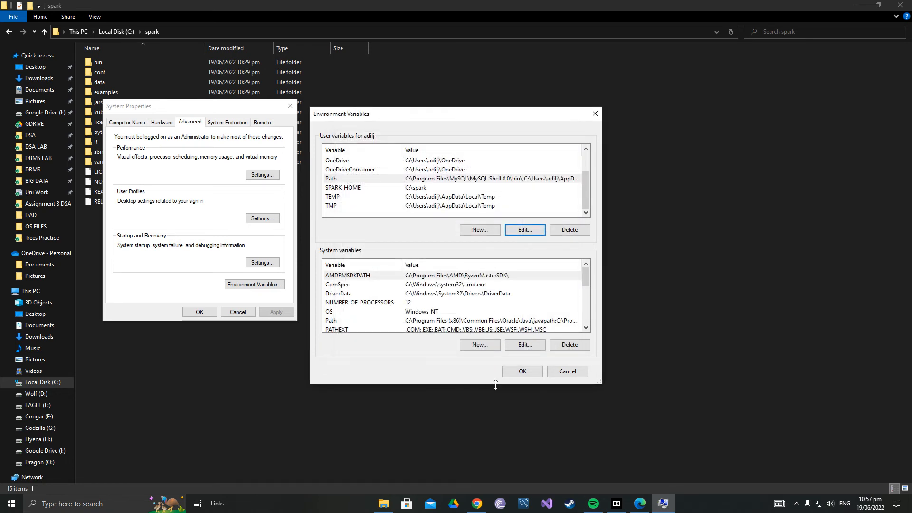
Step: Accept the Environment Variables and System Properties dialogs to close them
scroll(483, 297, down, 5)
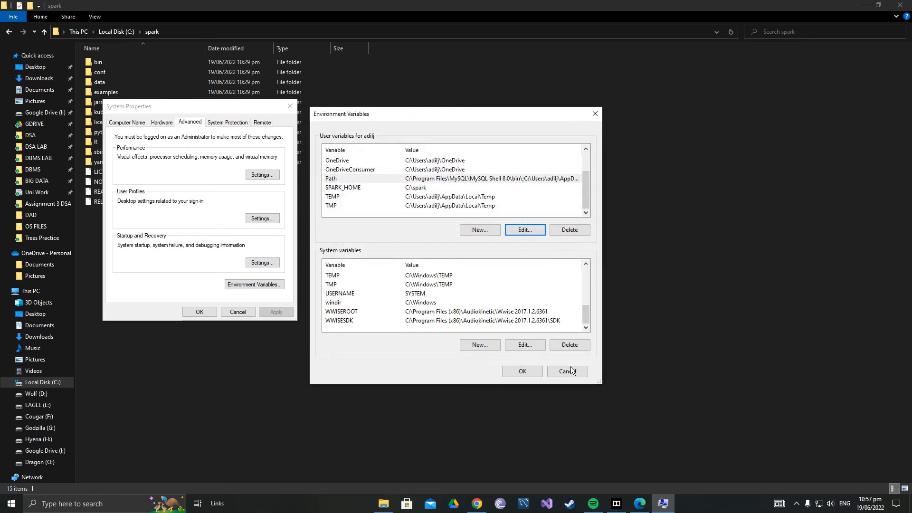
click(533, 370)
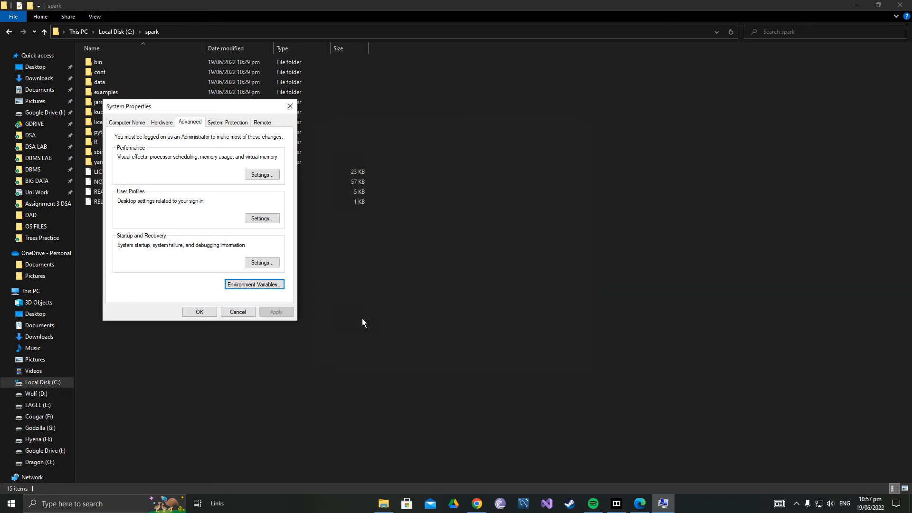
click(200, 311)
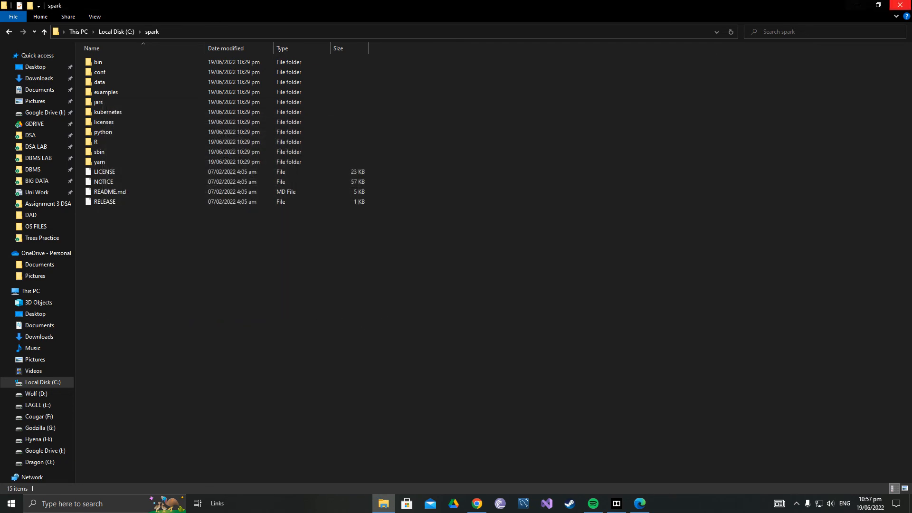
Step: Open Command Prompt through Windows search, run spark-shell, and check the Spark version in the startup banner
key(alt+Tab)
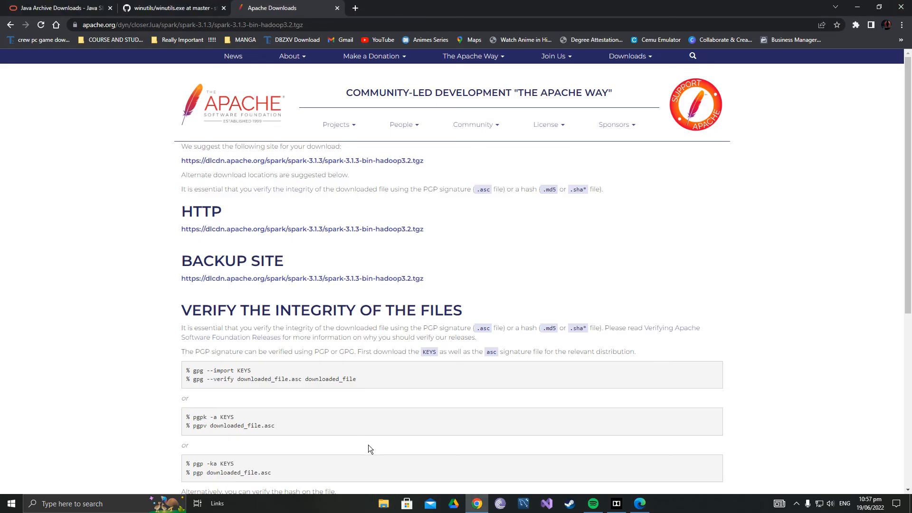
click(103, 504)
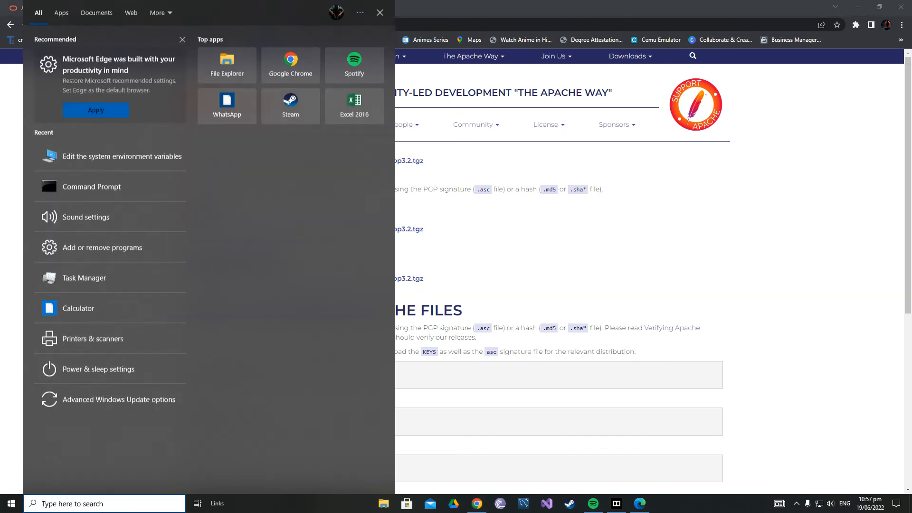
text(CMD)
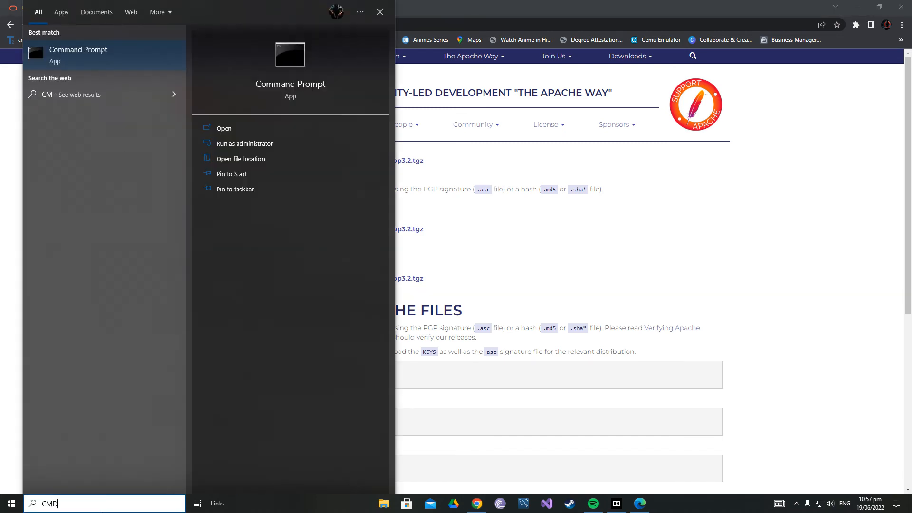
click(135, 68)
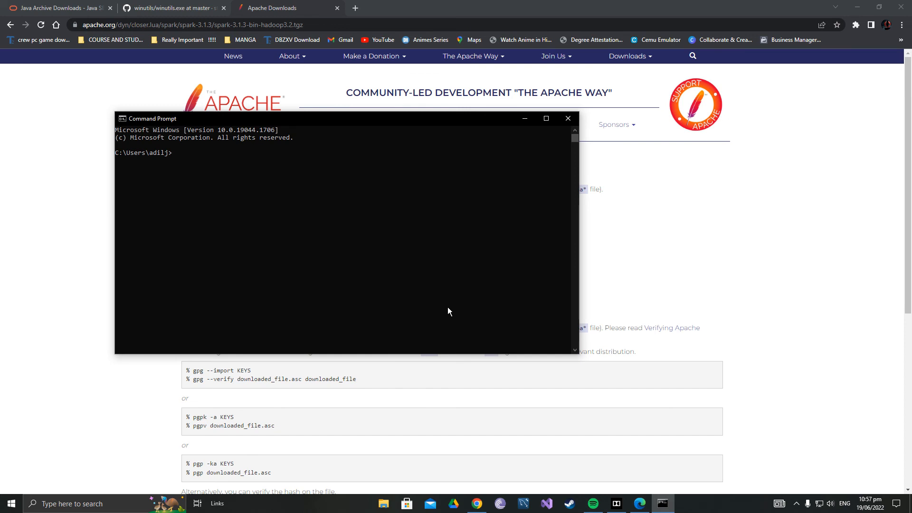
text(spark-shell)
key(Return)
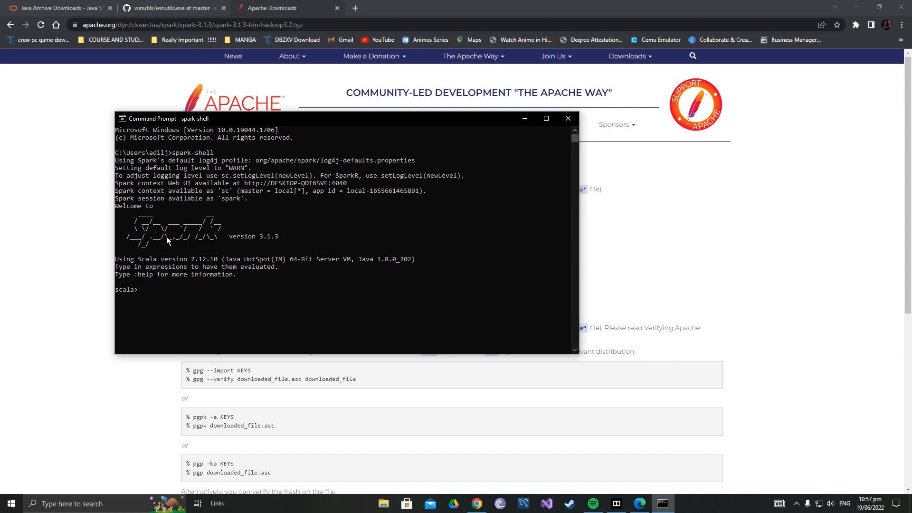
drag(132, 214, 285, 238)
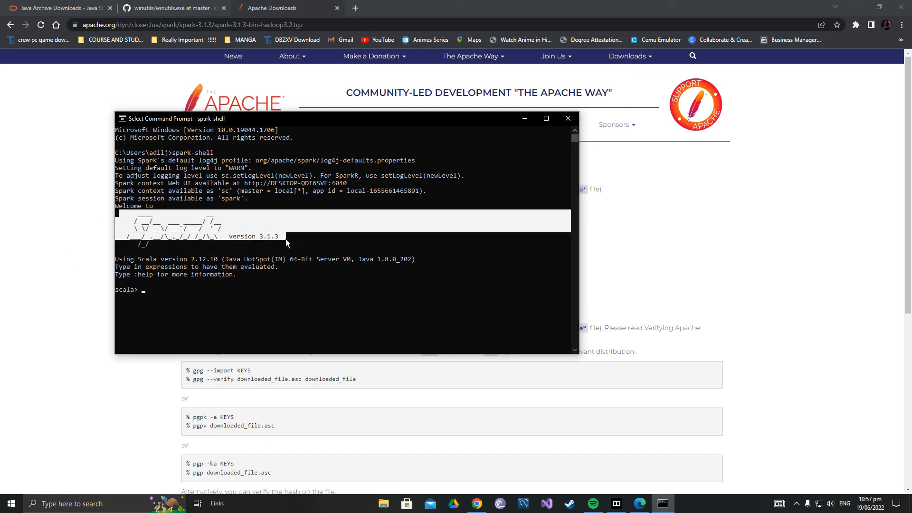
click(254, 290)
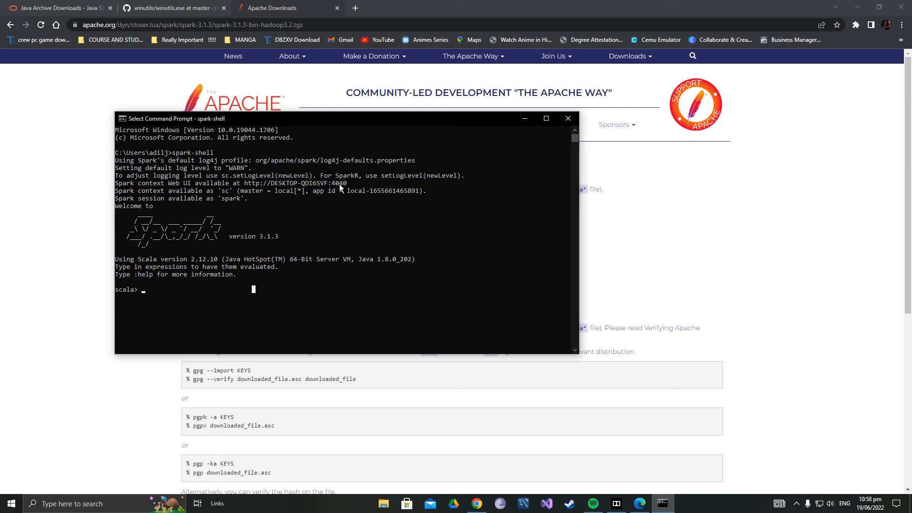
text(exi)
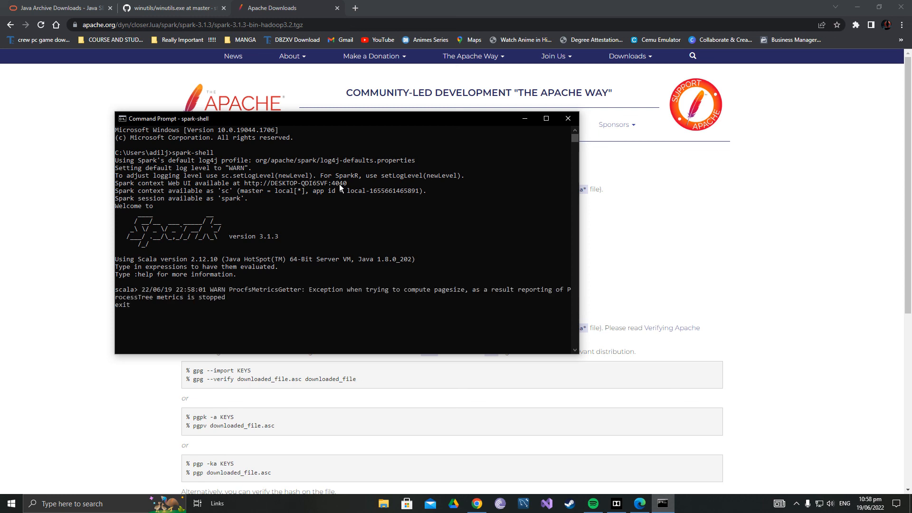
text(t)
key(BackSpace)
key(BackSpace)
key(BackSpace)
key(BackSpace)
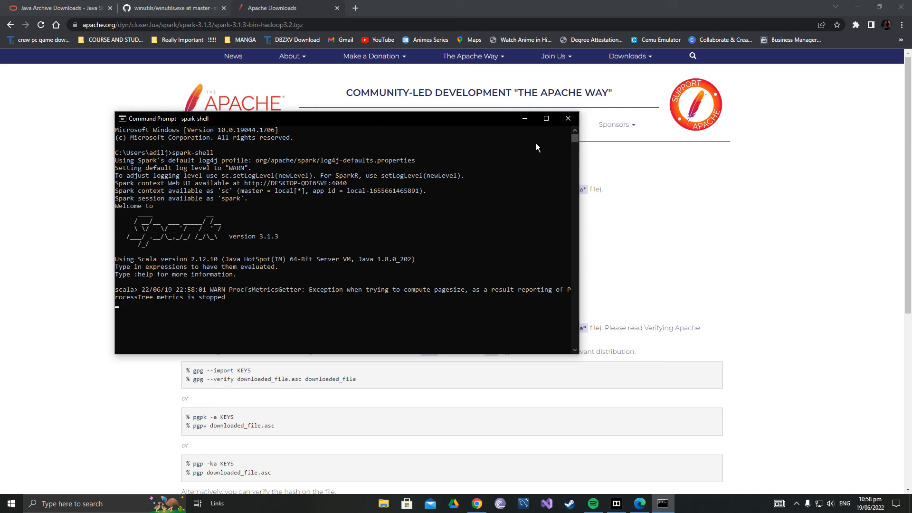